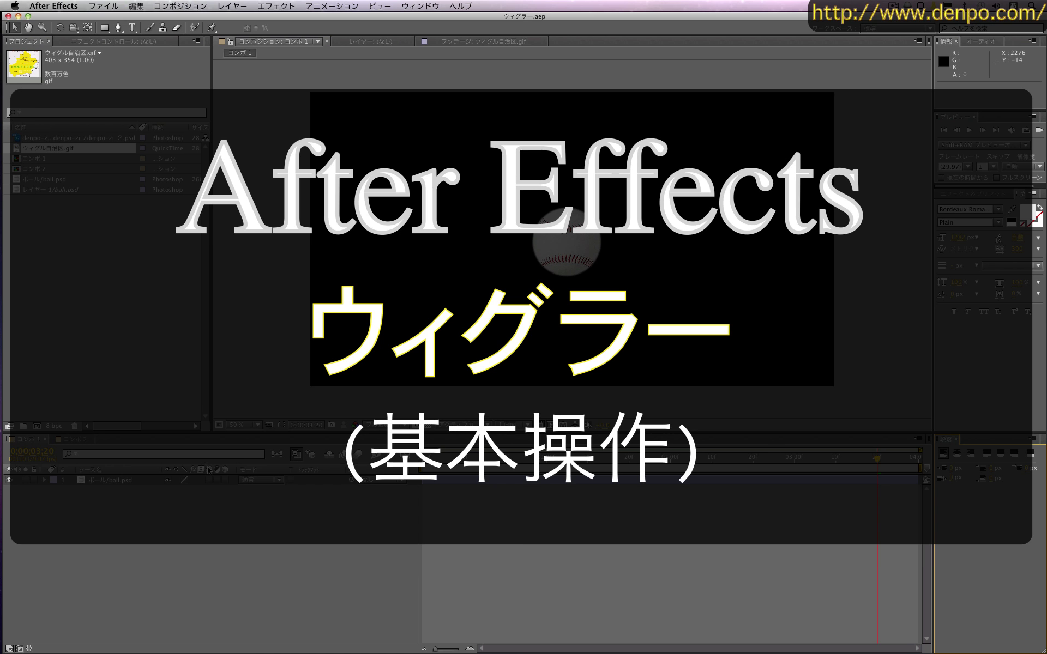
# Select the ball.psd layer in the Comp 1 timeline
pyautogui.click(110, 481)
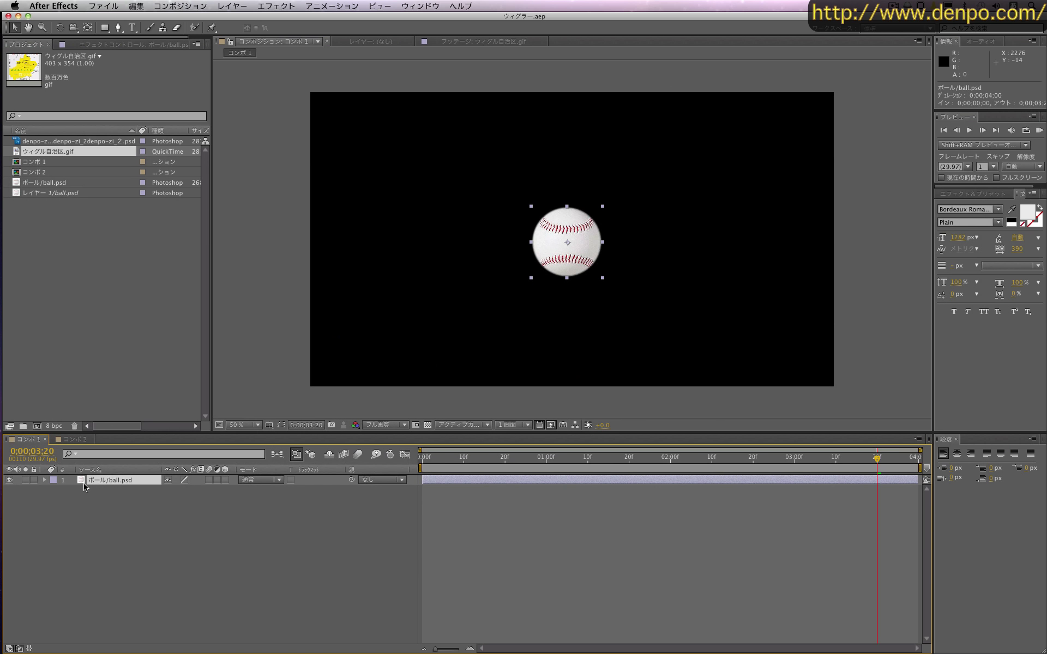
# Reveal the ball layer's Transform properties and select Position (941.0, 550.0)
pyautogui.click(45, 480)
pyautogui.click(54, 490)
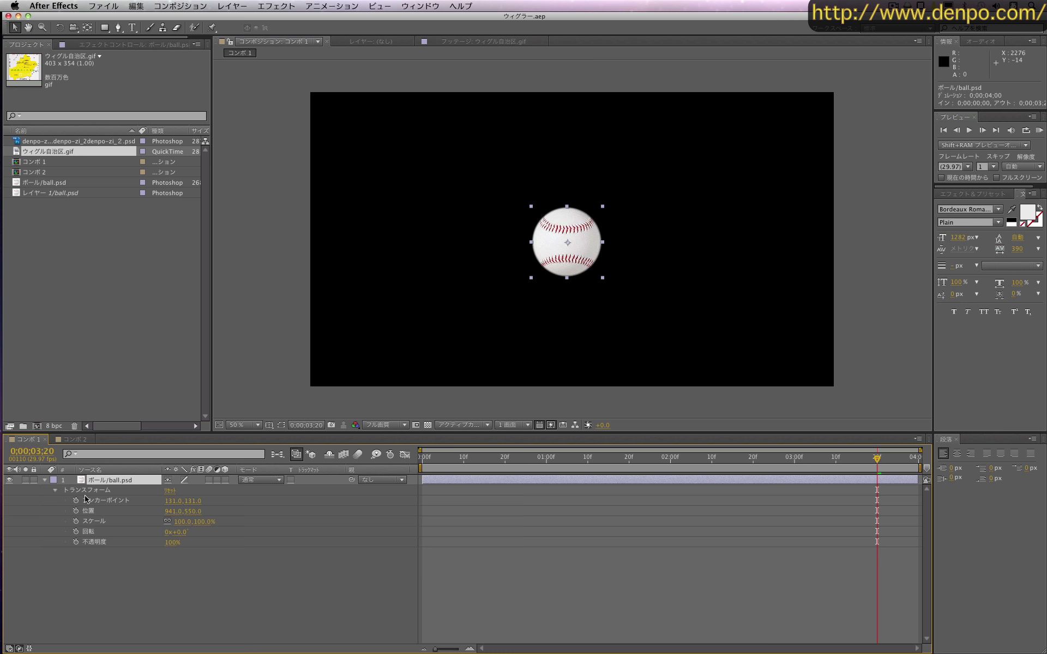
pyautogui.click(92, 511)
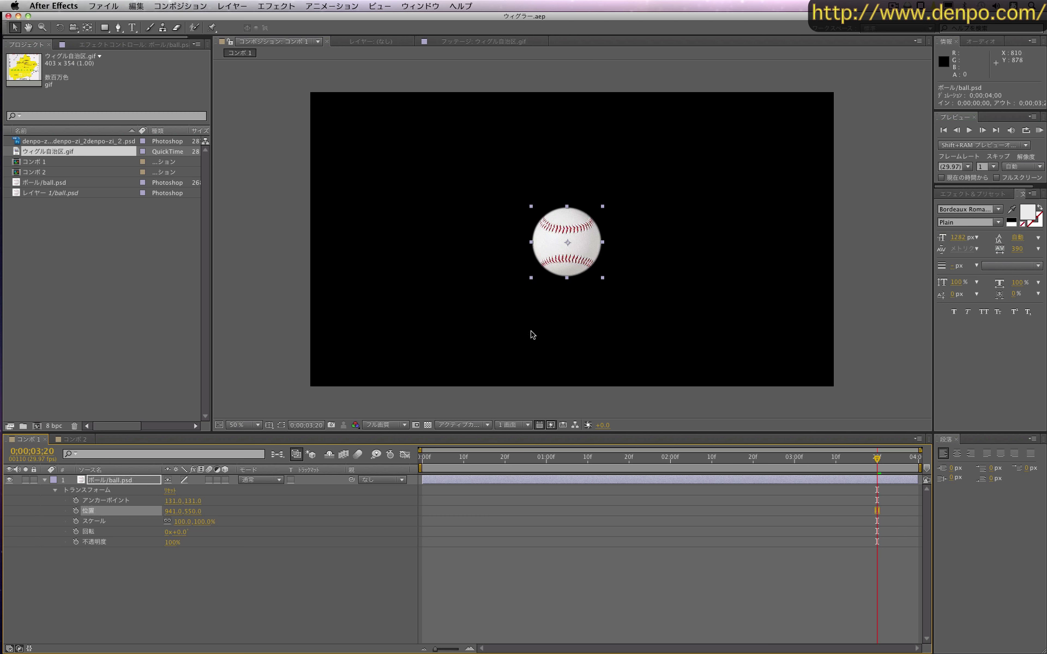
# Open the Wiggler panel from the Window menu
pyautogui.click(430, 5)
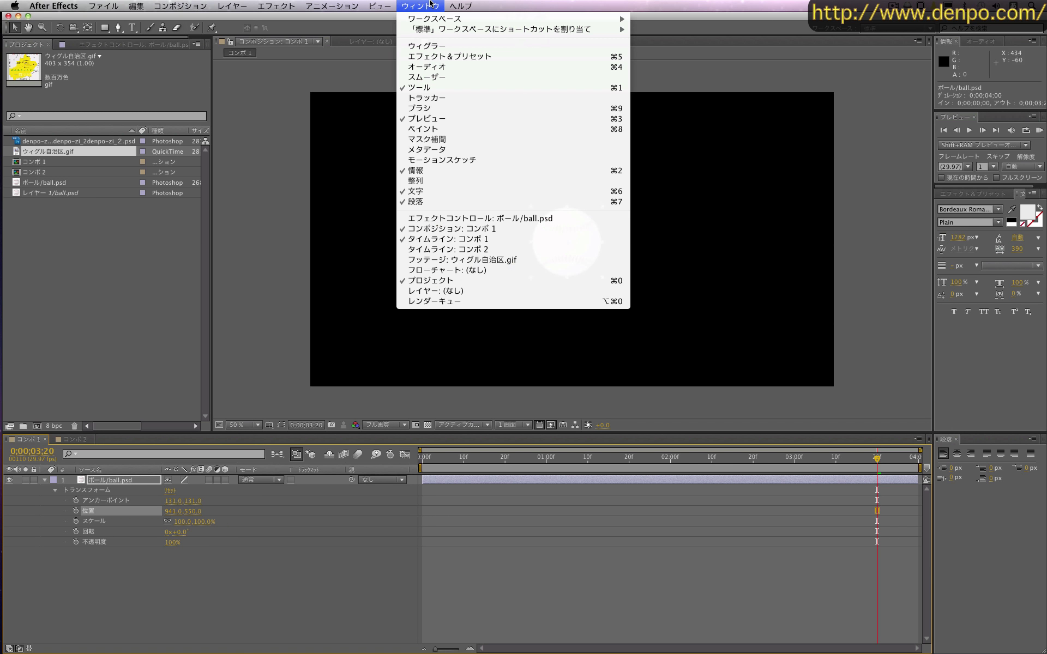
pyautogui.click(426, 45)
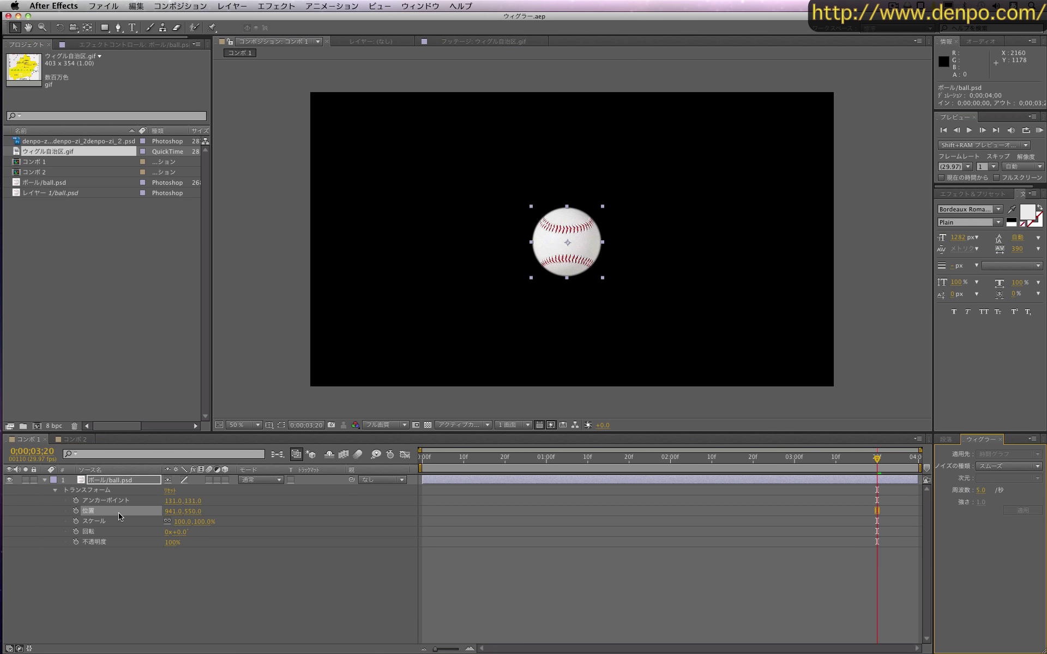
# Add Position keyframes at 0;00;00;00 and 0;00;03;29, then select both
pyautogui.moveTo(442, 455); pyautogui.dragTo(397, 462)
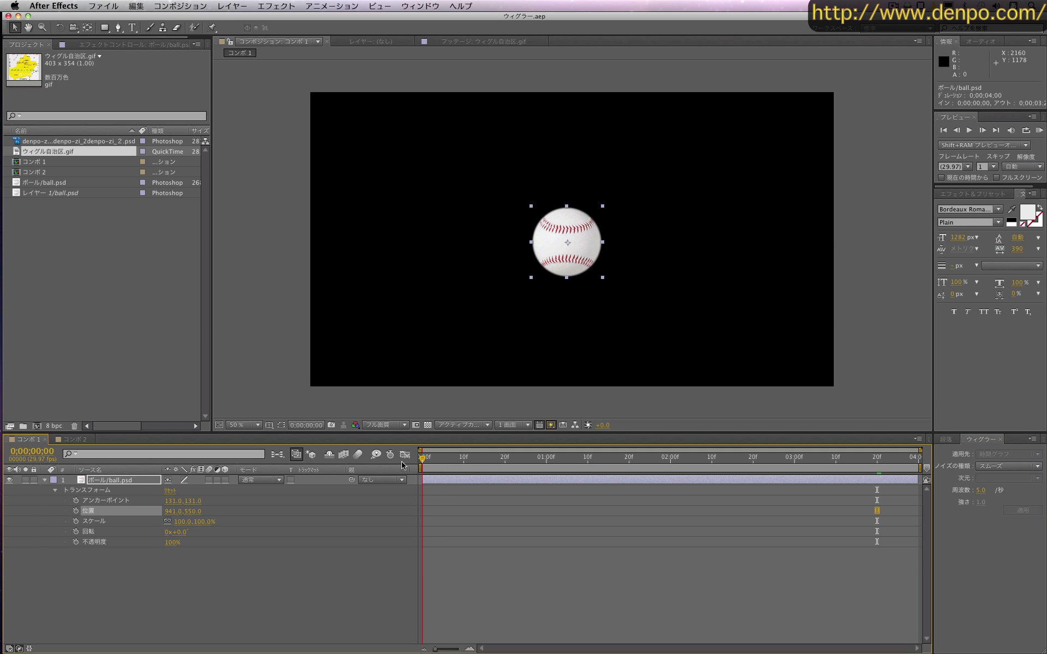
pyautogui.click(76, 511)
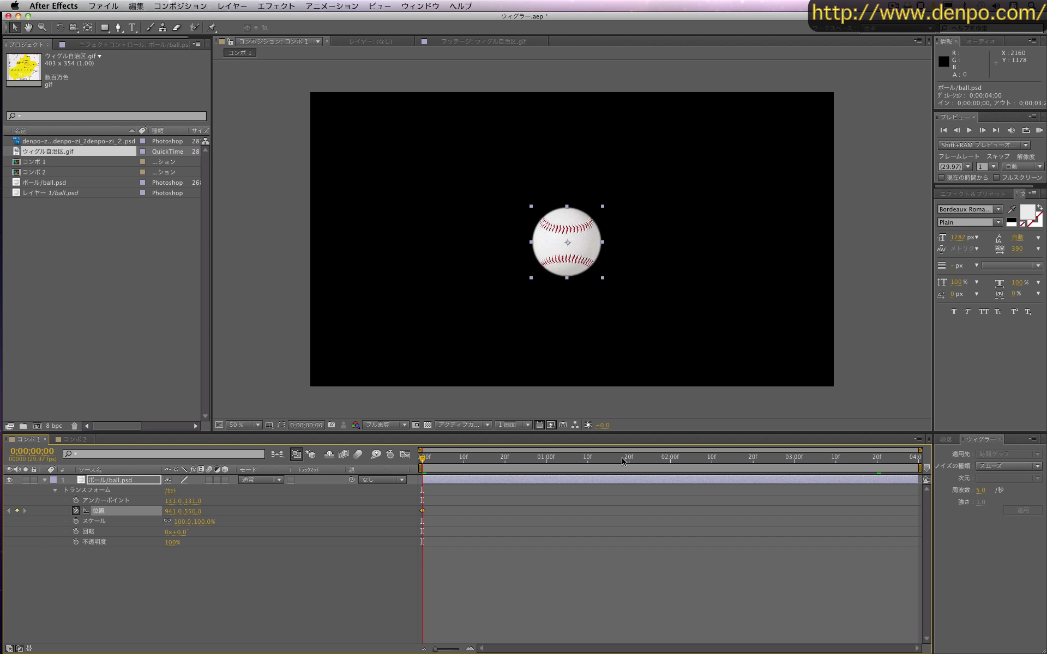
pyautogui.moveTo(622, 462); pyautogui.dragTo(929, 463)
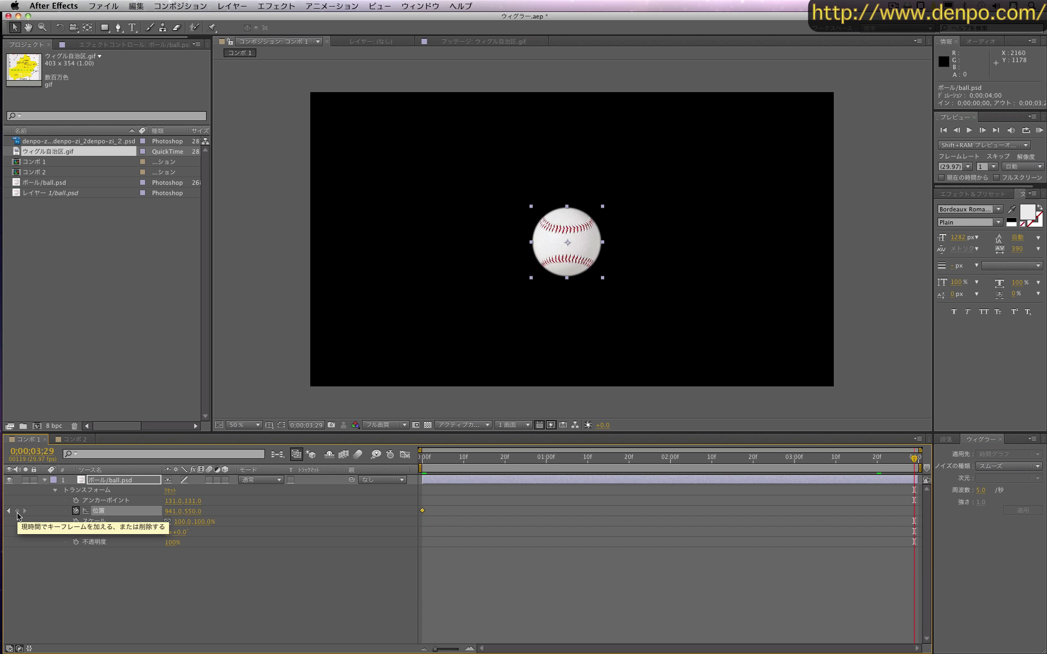
pyautogui.click(17, 512)
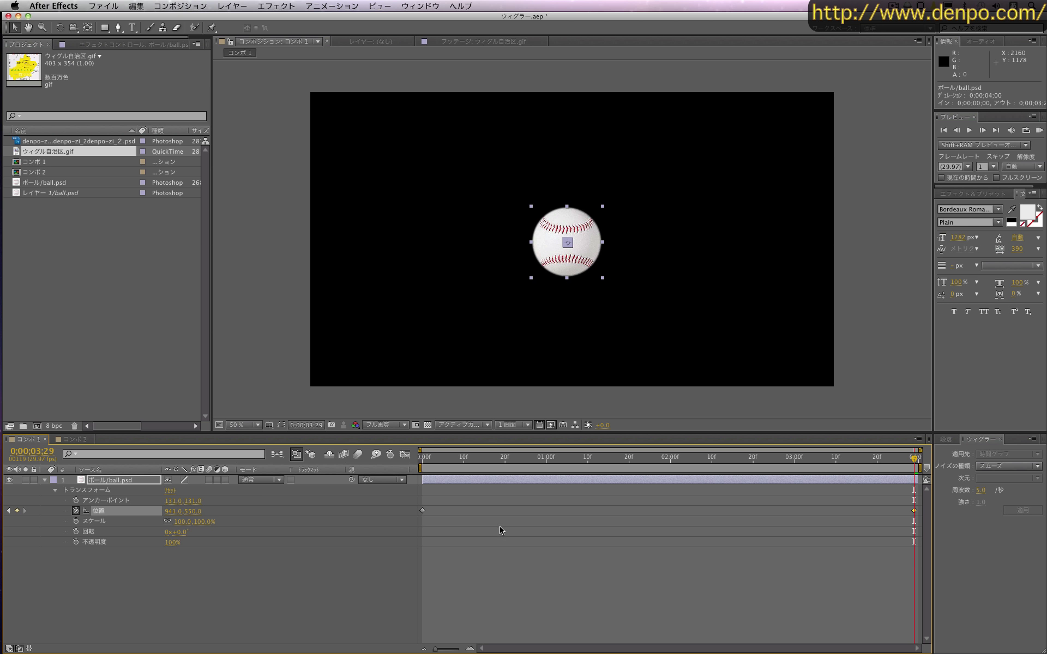
pyautogui.click(107, 513)
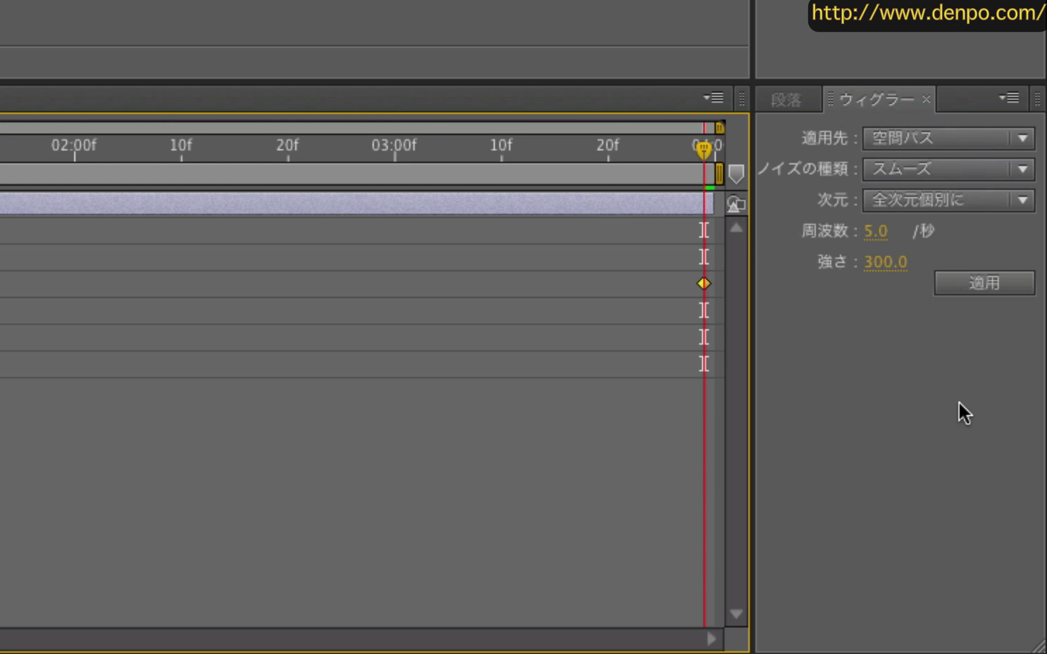
# Apply a Spatial Path, All Dimensions Independently wiggle to Position at frequency 5, magnitude 300
pyautogui.click(979, 137)
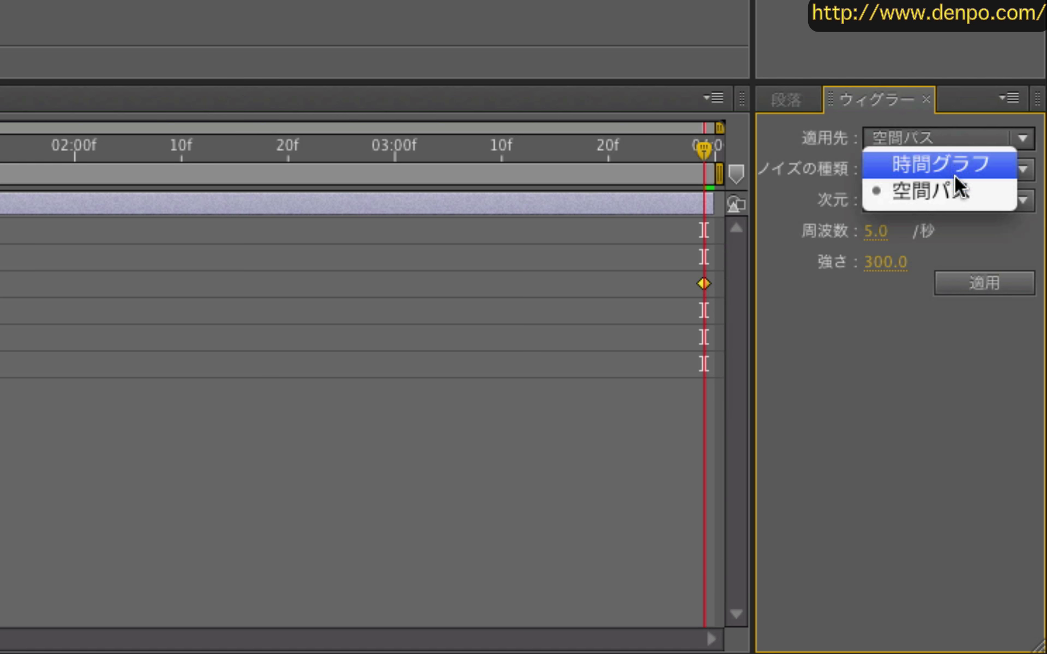
pyautogui.click(960, 188)
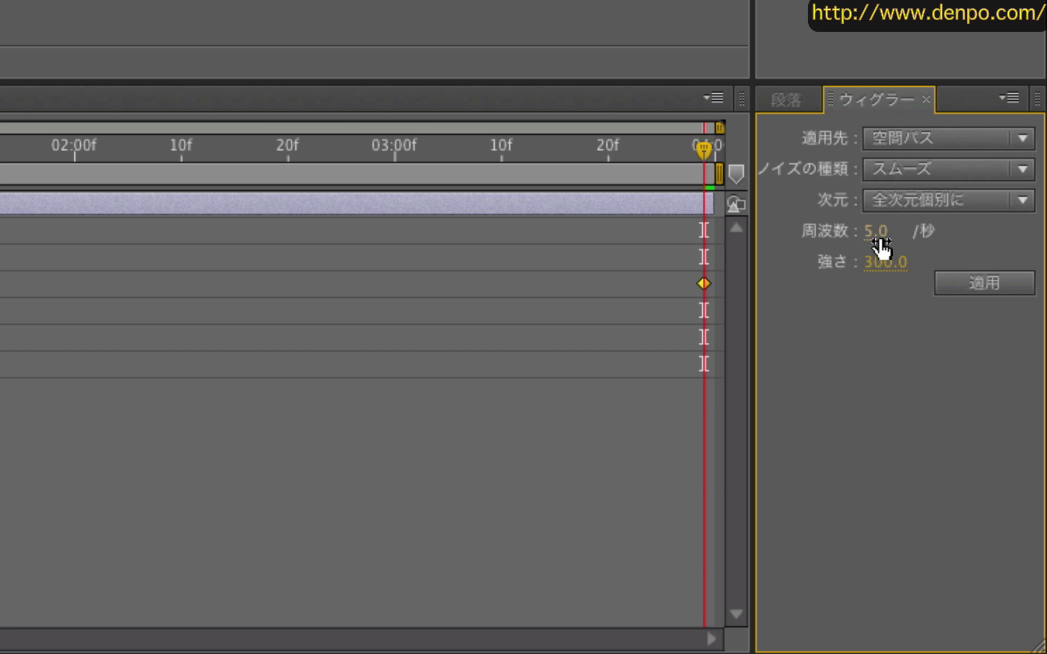
pyautogui.click(924, 200)
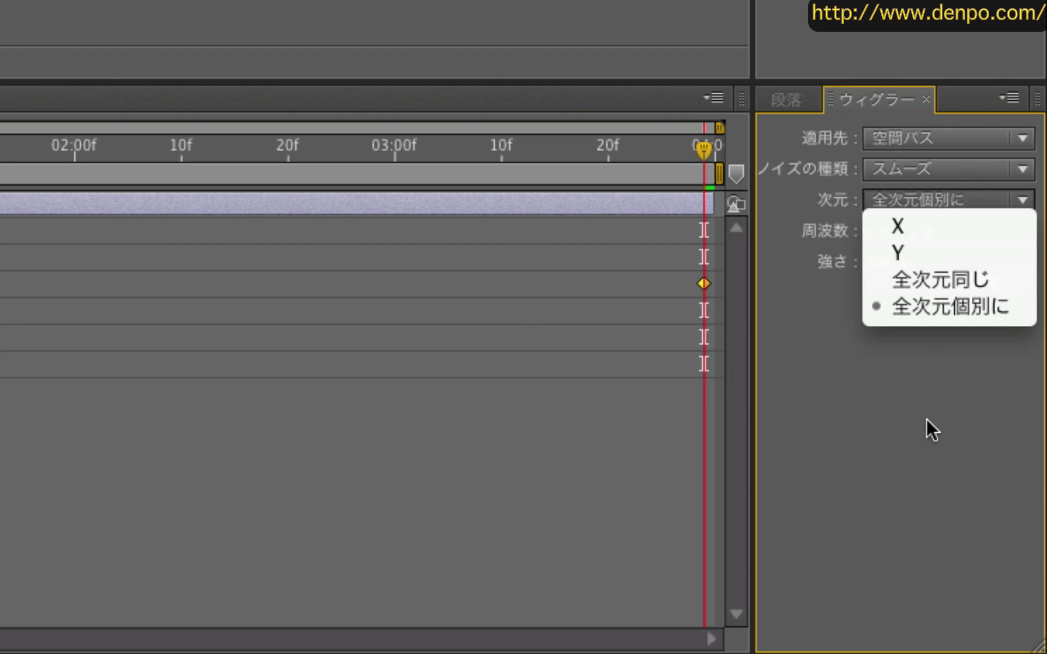
pyautogui.click(918, 314)
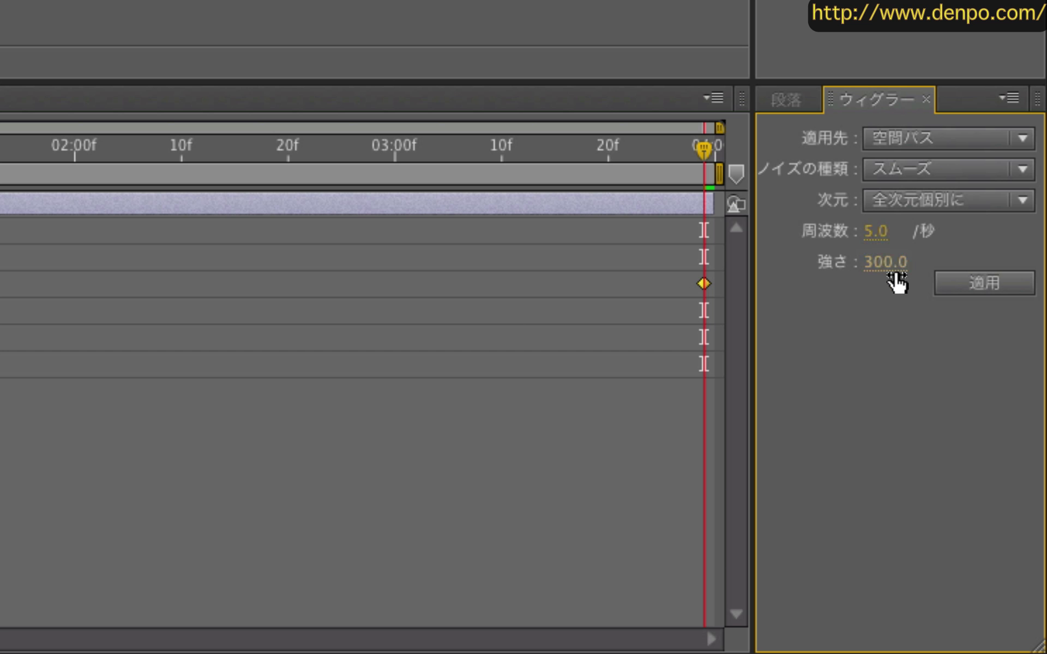
pyautogui.click(962, 287)
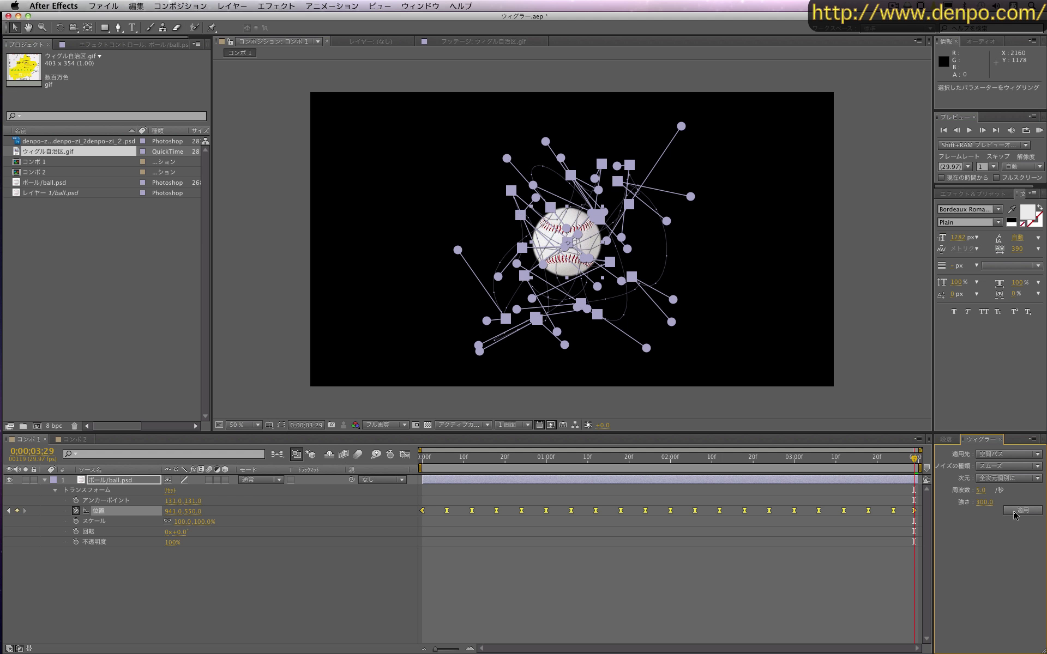
# Preview the wiggling ball, scrub back near frame 7, then undo the wiggle
pyautogui.press('space')
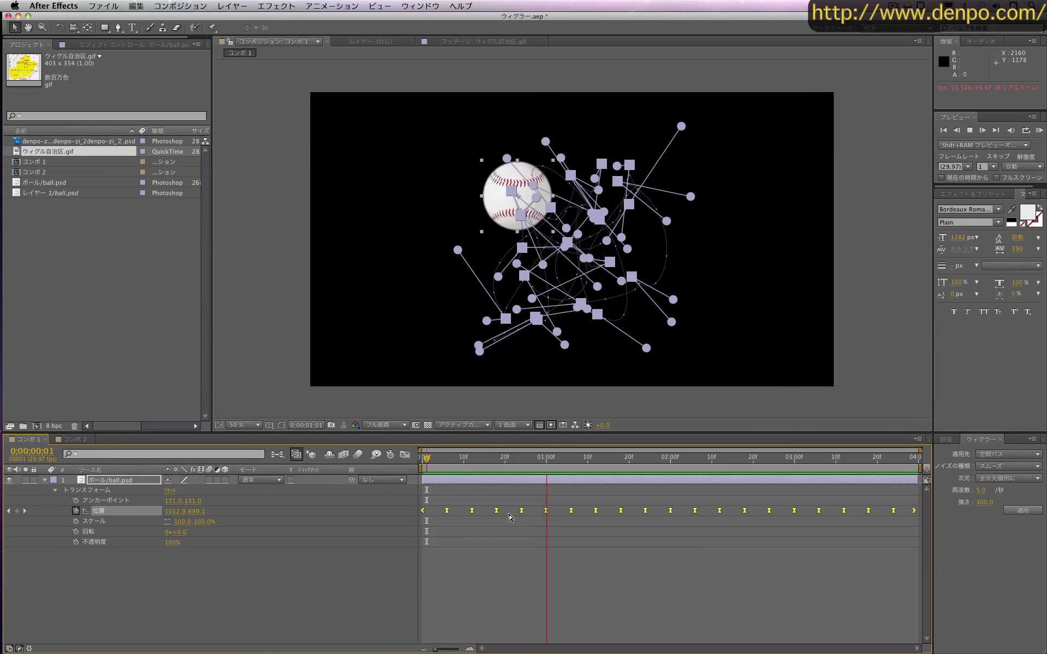
pyautogui.moveTo(844, 460); pyautogui.dragTo(431, 476)
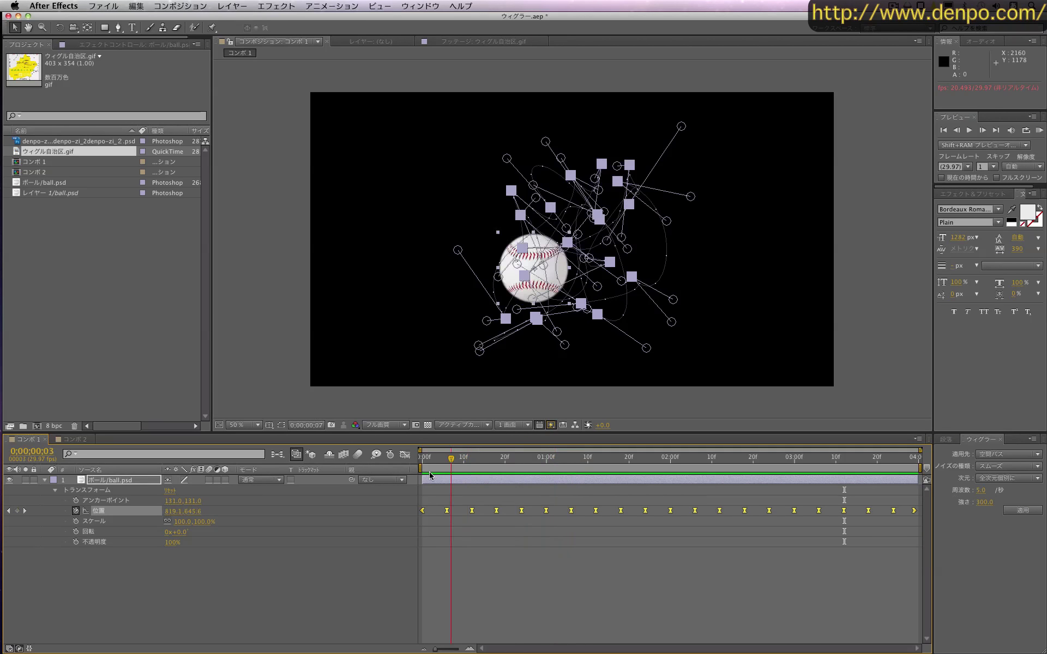
pyautogui.press('super+z')
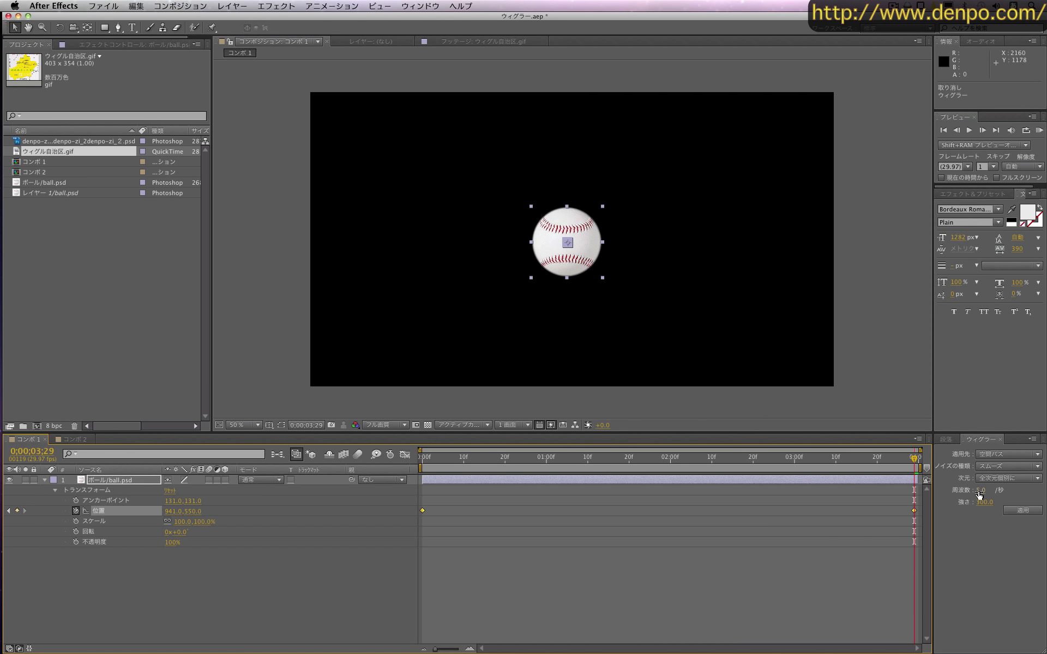
# Apply the Wiggler to Position at frequency 30 per second
pyautogui.click(979, 490)
pyautogui.write('30')
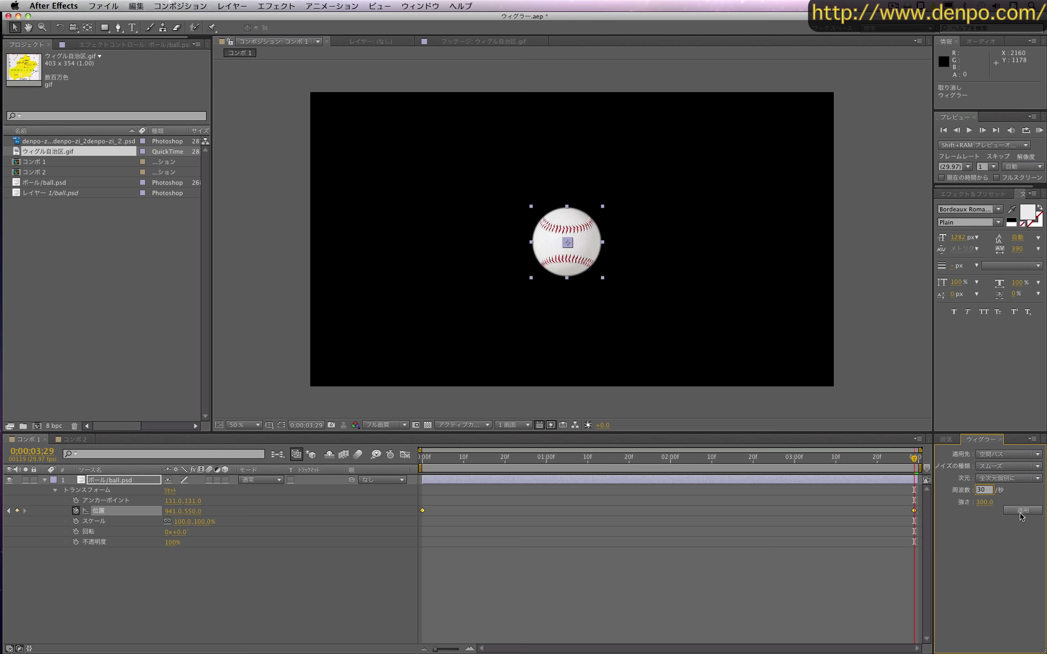
pyautogui.click(1018, 512)
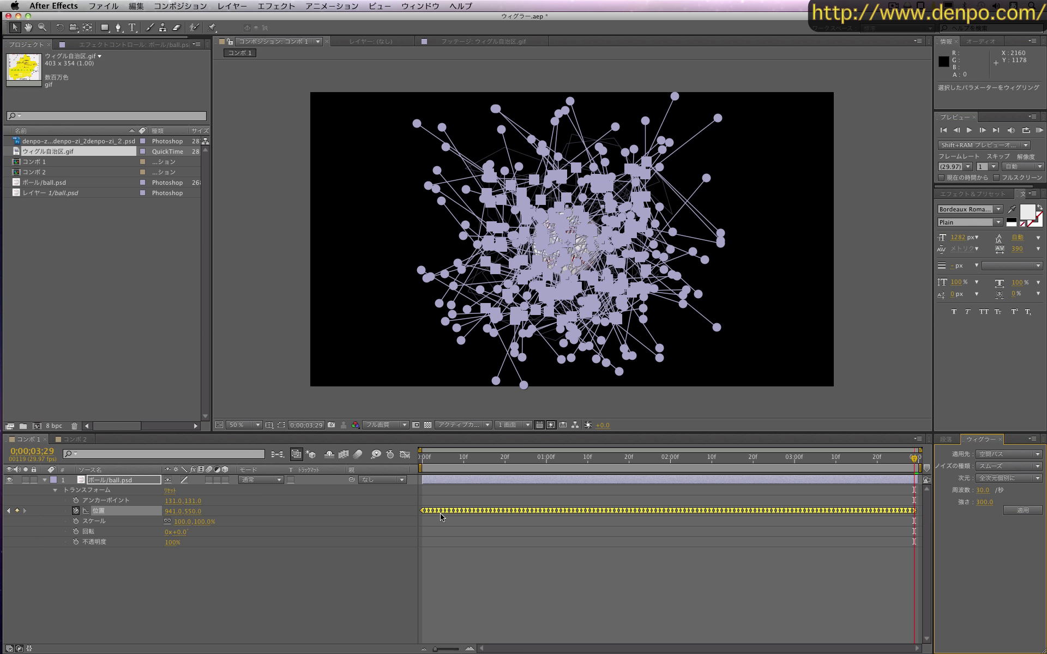
# Preview the frequency-30 wiggle from the start with the layer deselected, then undo it
pyautogui.moveTo(429, 460); pyautogui.dragTo(422, 459)
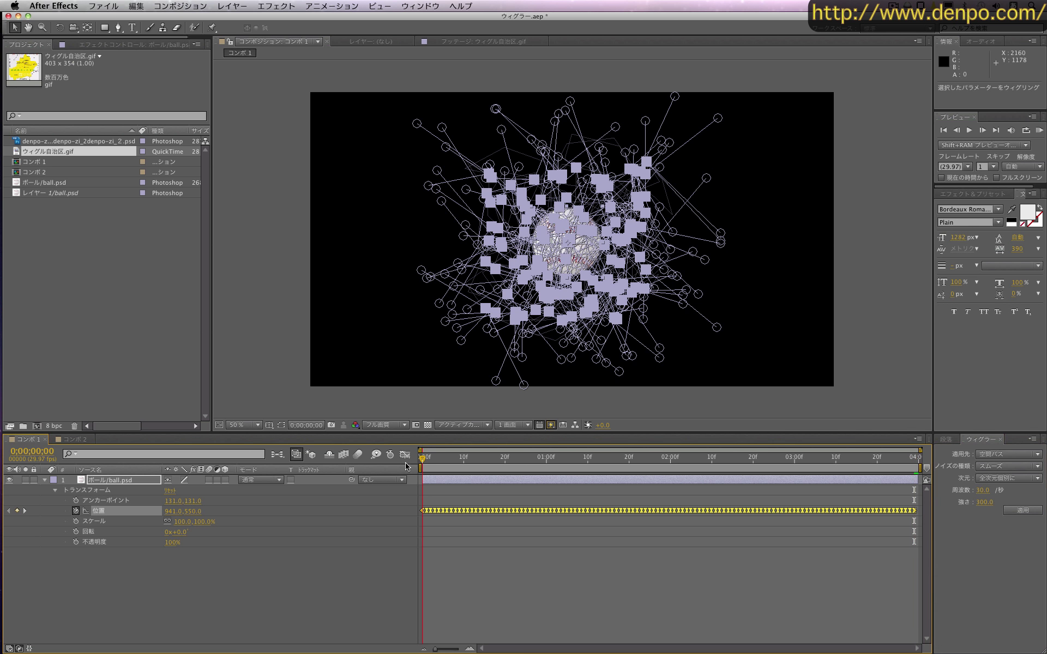
pyautogui.click(475, 579)
pyautogui.press('h')
pyautogui.press('space')
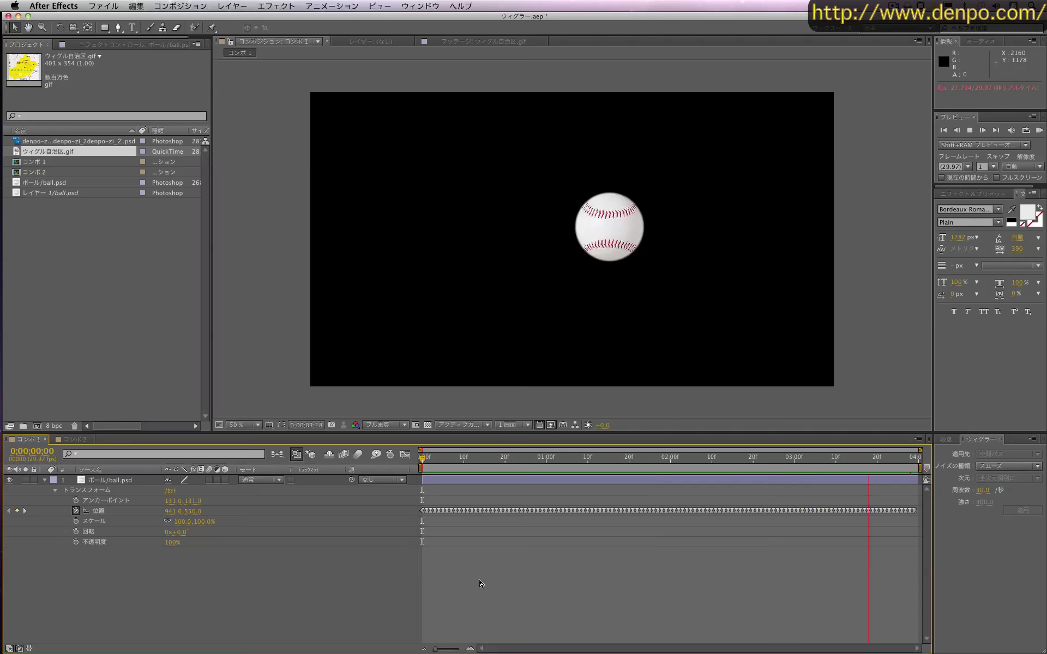
pyautogui.press('space')
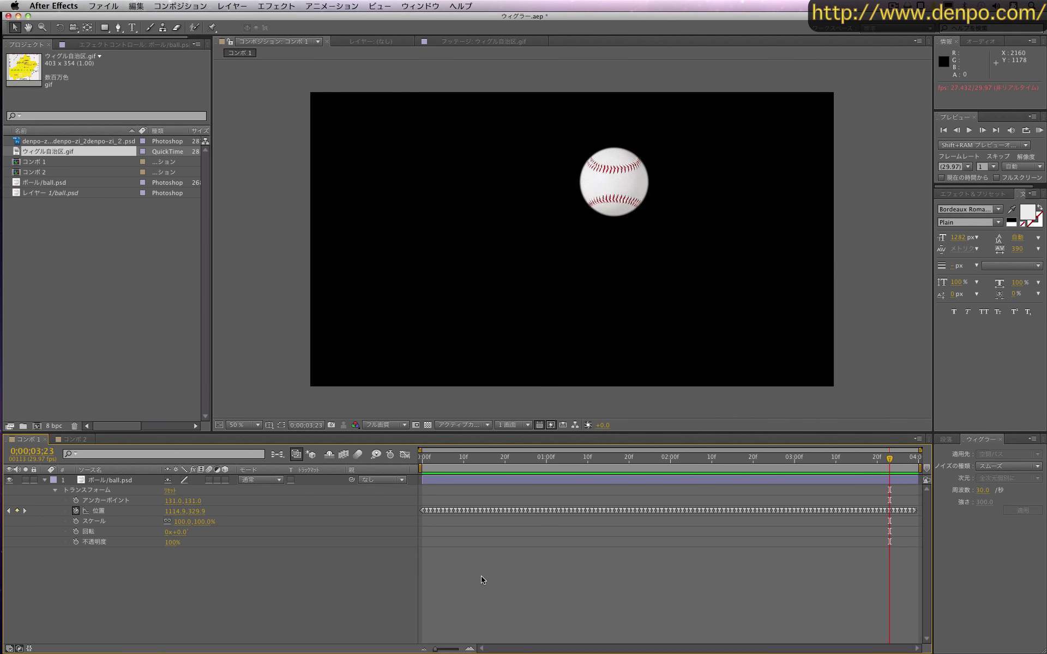
pyautogui.press('super+z')
pyautogui.click(985, 502)
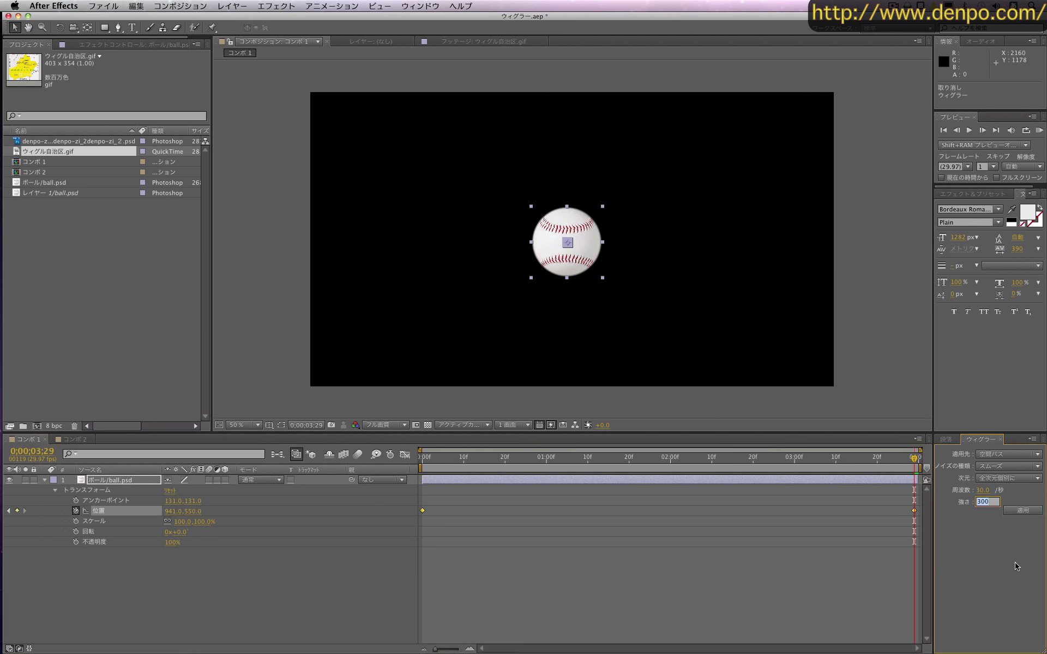
pyautogui.click(1022, 509)
pyautogui.press('space')
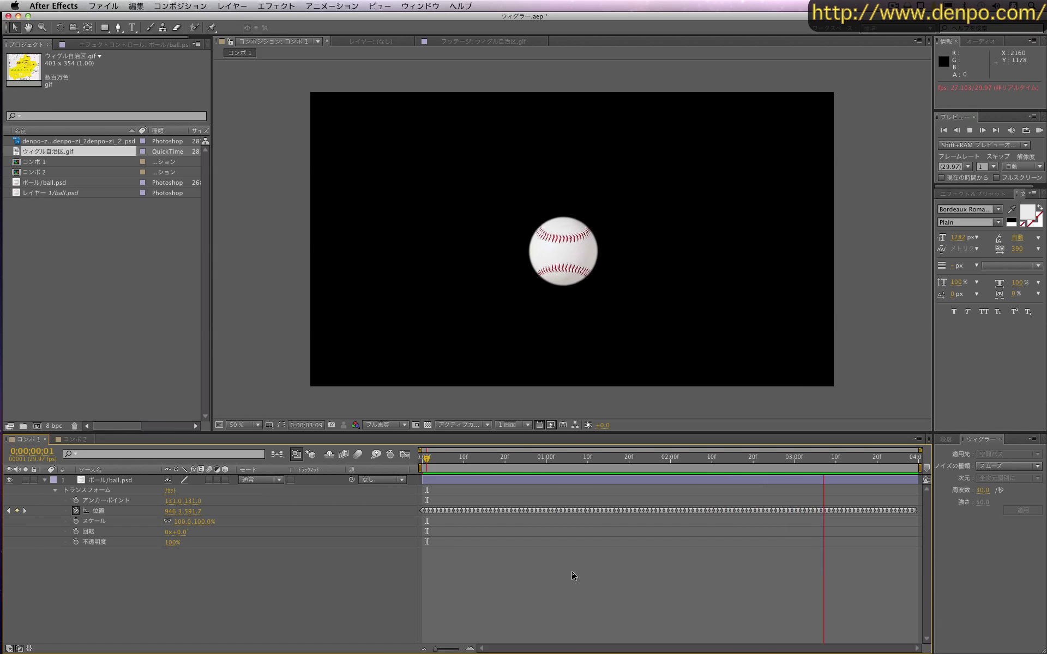
pyautogui.press('space')
pyautogui.press('super+z')
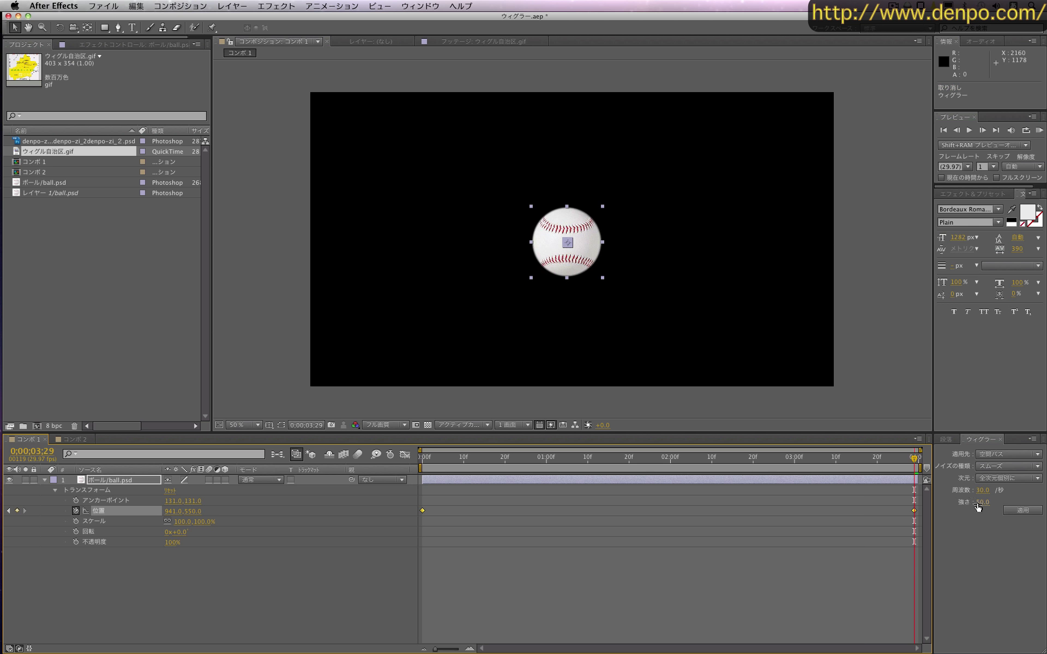
# Apply a stronger X-only wiggle to Position and preview the horizontal jitter
pyautogui.click(987, 502)
pyautogui.write('1000')
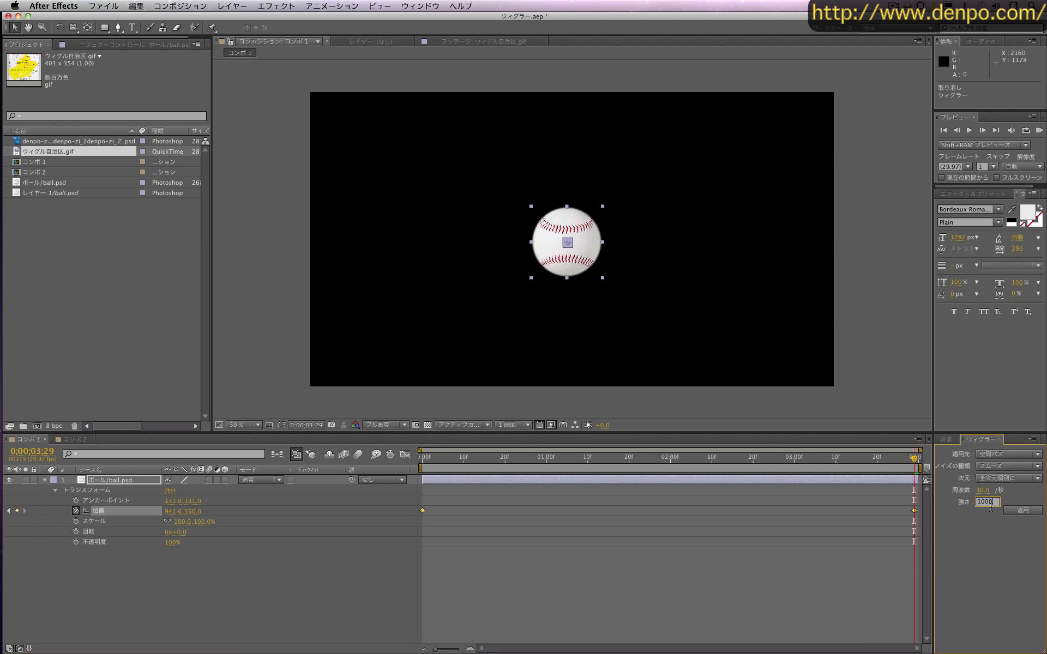
pyautogui.click(1023, 511)
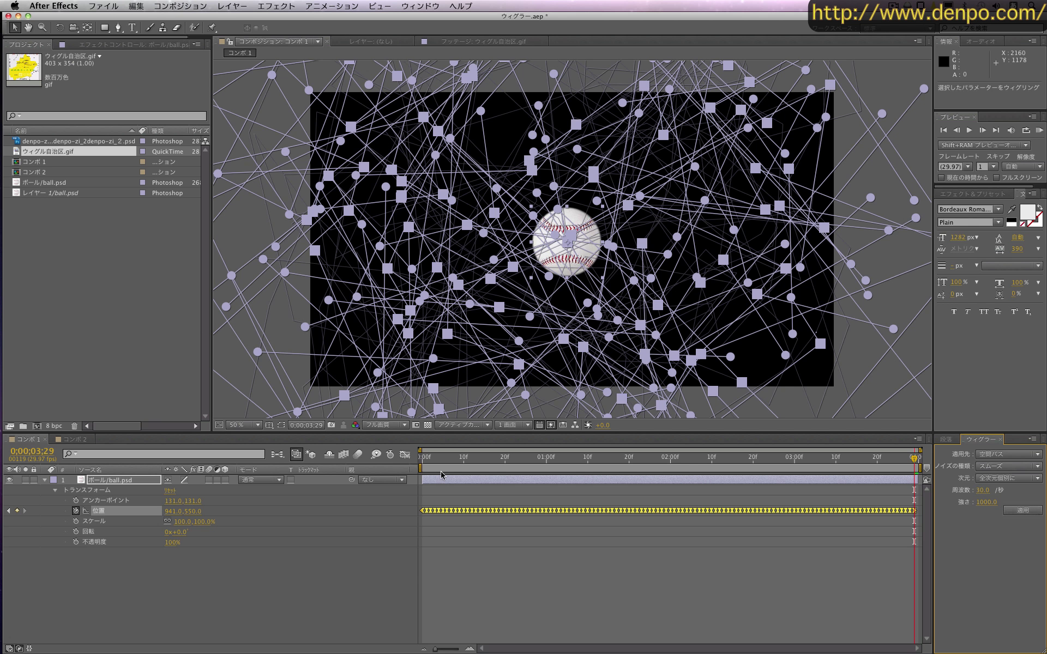
pyautogui.press('space')
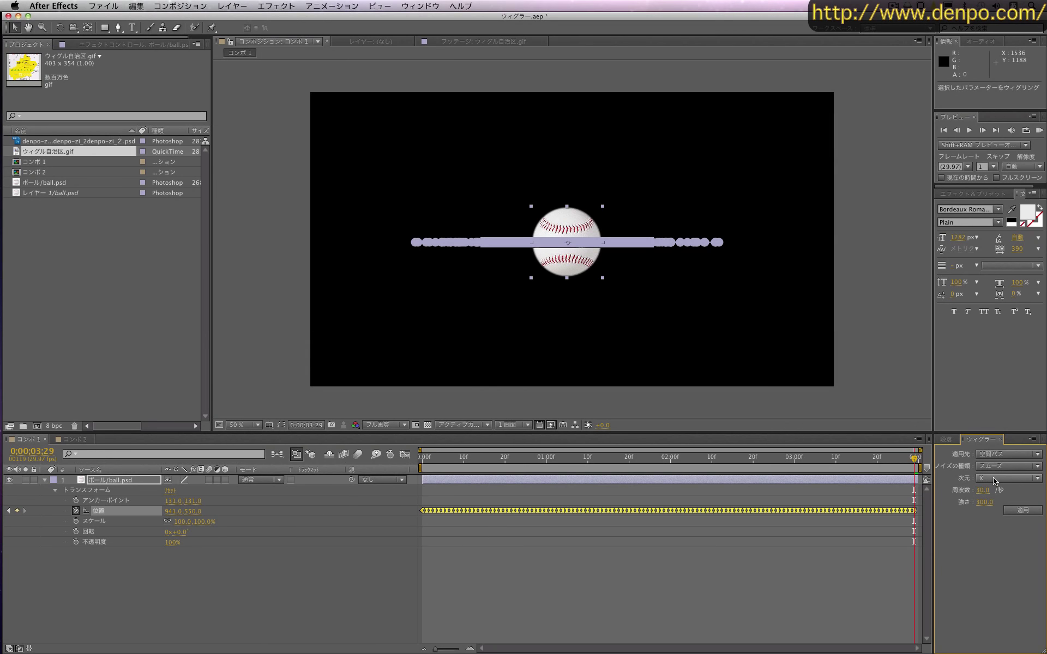
# Preview the horizontal wiggle, undo it, and switch the Wiggler dimension to Y
pyautogui.click(618, 572)
pyautogui.press('KP_0')
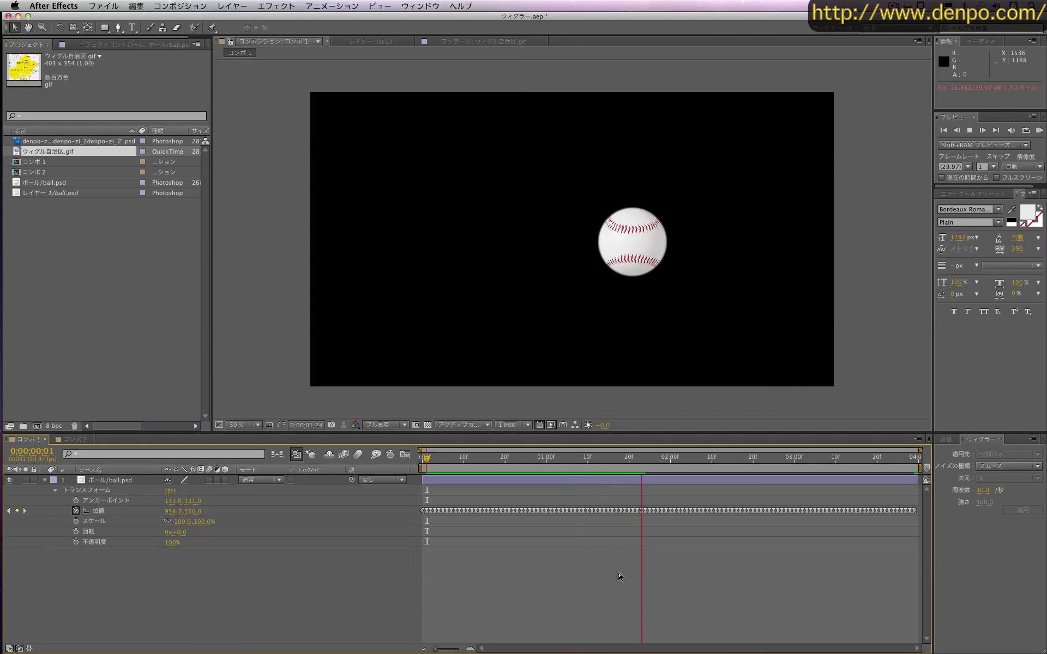
pyautogui.hotkey('ctrl', 'z')
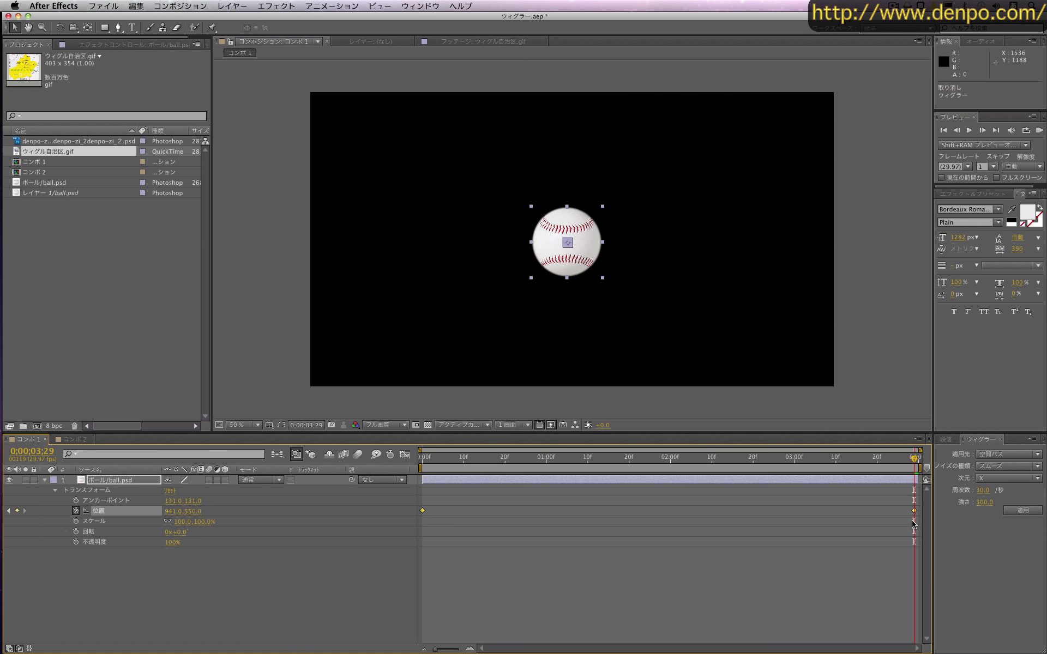
pyautogui.click(1008, 478)
pyautogui.click(988, 500)
# Try an All Same dimension wiggle, preview the diagonal motion, and undo it
pyautogui.click(1011, 480)
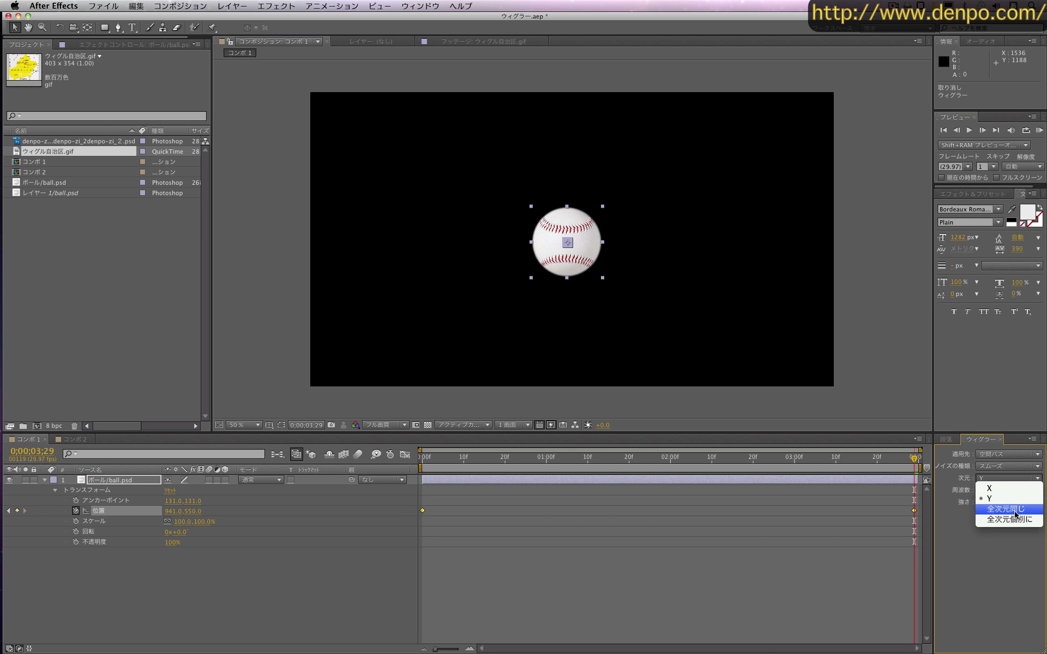
pyautogui.click(1001, 513)
pyautogui.click(1022, 510)
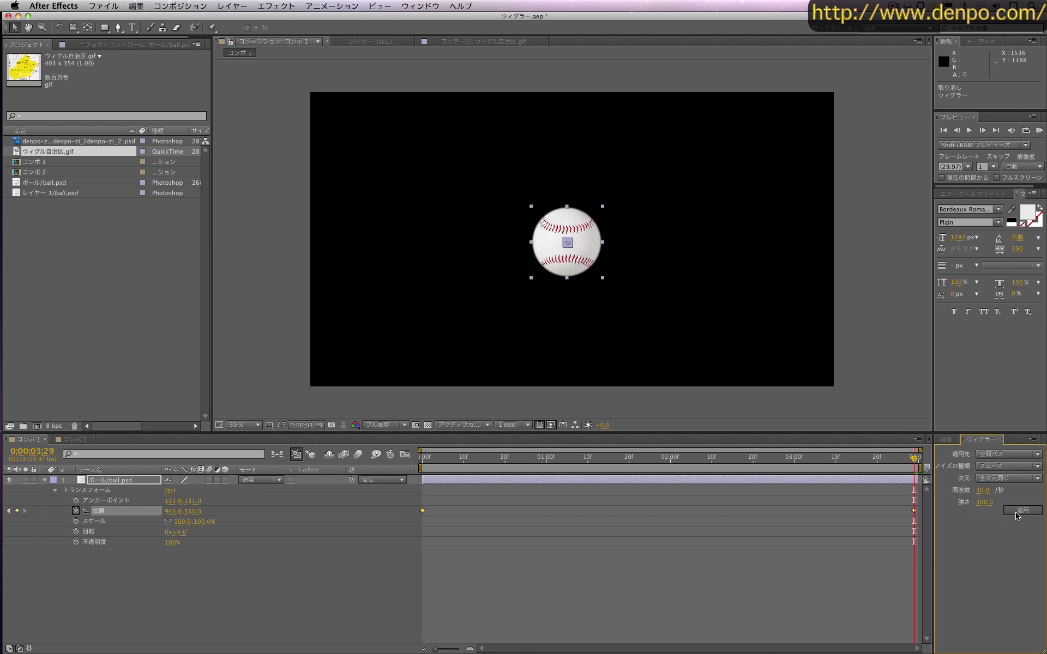
pyautogui.click(557, 589)
pyautogui.press('space')
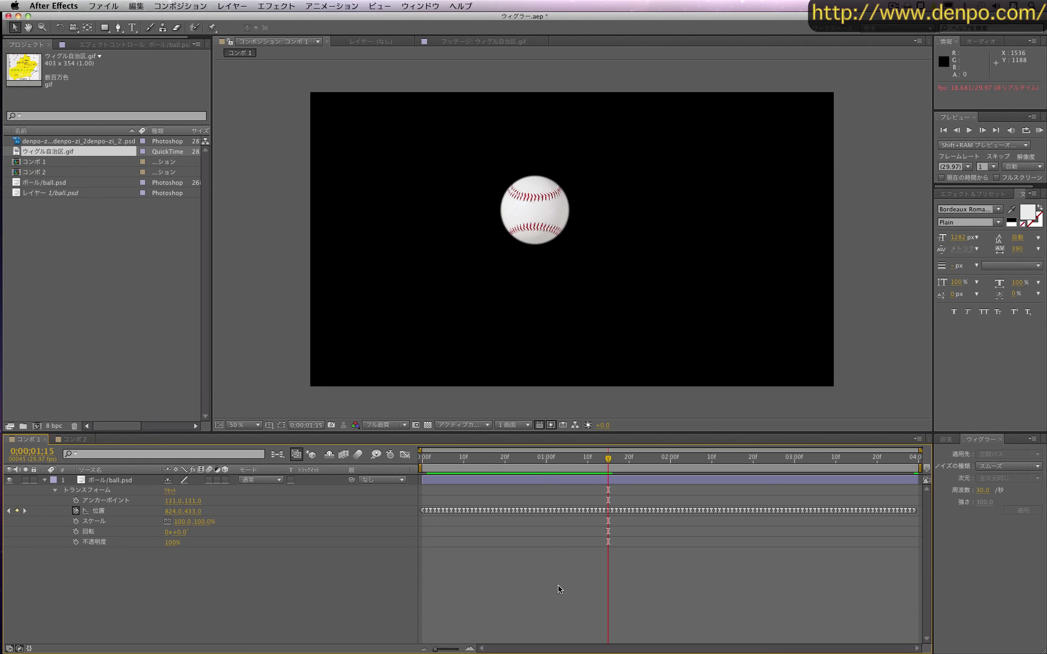
pyautogui.press('super+z')
# Apply the wiggle with All Independently dimensions and preview the result
pyautogui.click(999, 478)
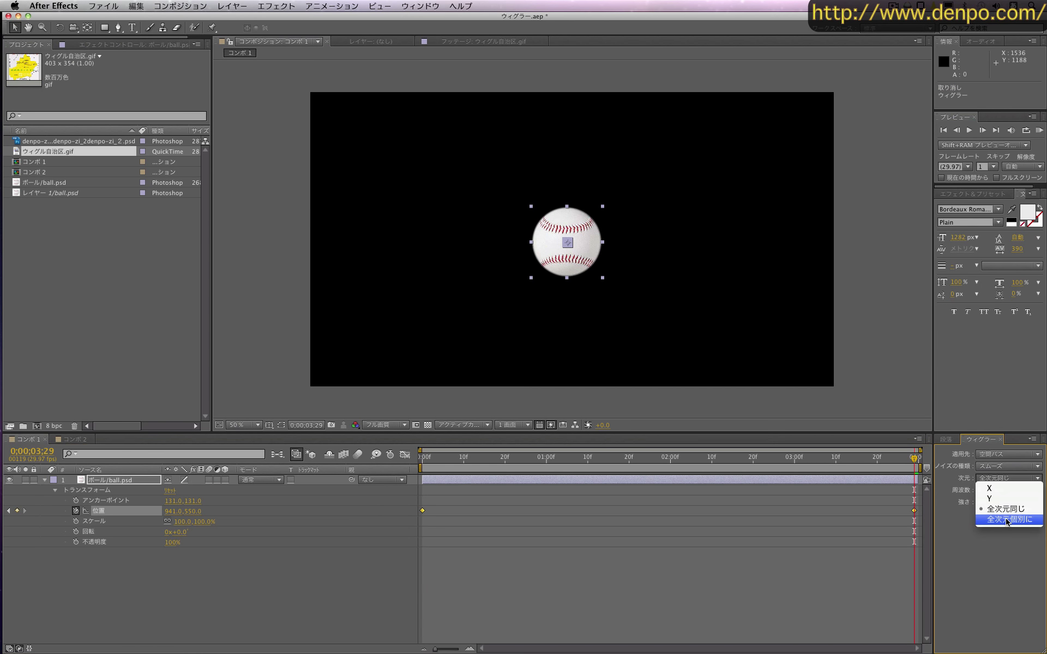
pyautogui.click(1008, 520)
pyautogui.click(1022, 510)
pyautogui.press('space')
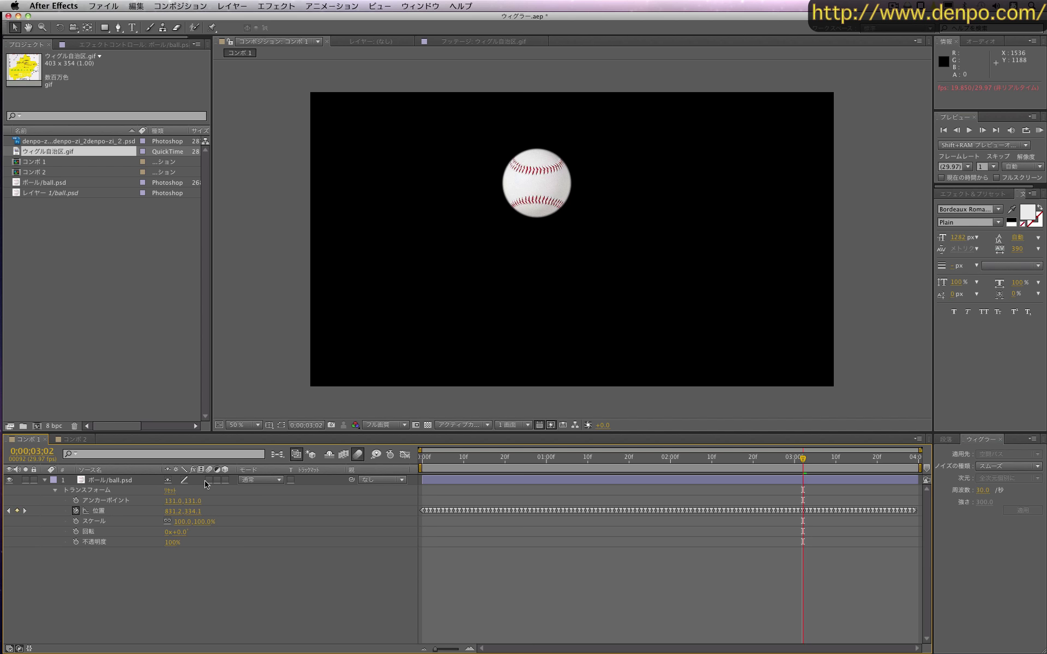
# Enable motion blur on the ball layer, preview it, and keyframe Rotation at 0;00;00;00 and 0;00;03;29
pyautogui.click(209, 480)
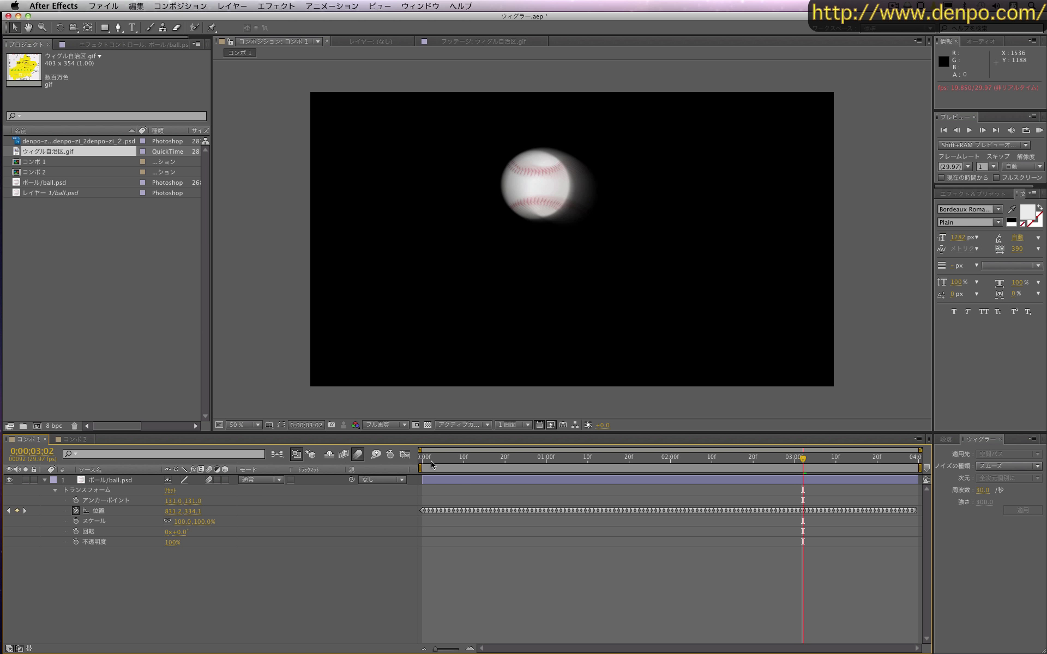
pyautogui.press('KP_0')
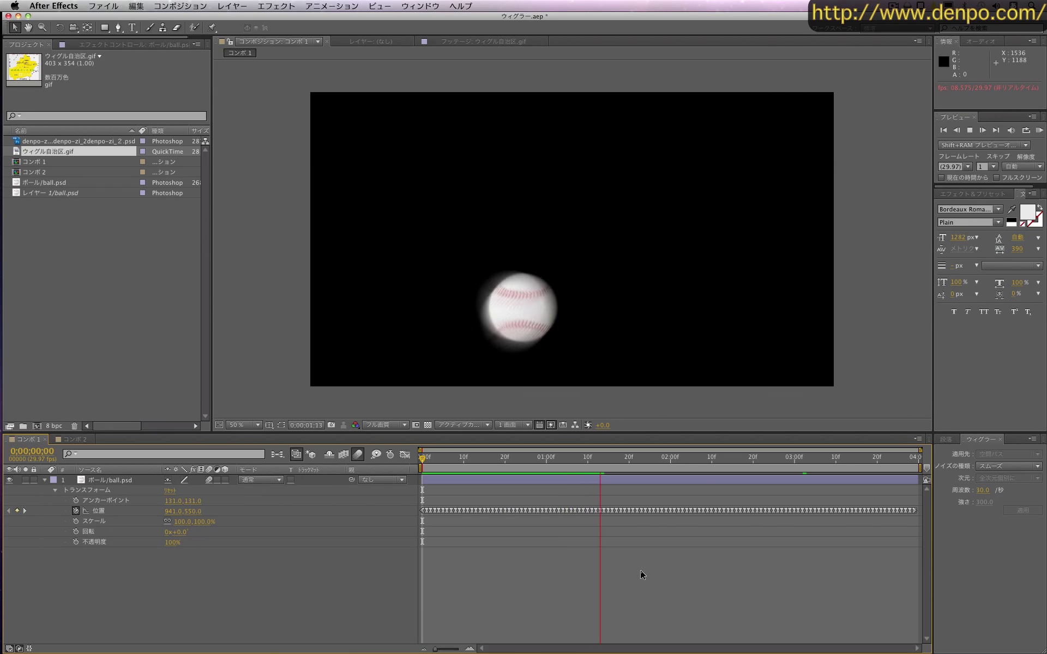
pyautogui.click(76, 532)
pyautogui.press('End')
pyautogui.click(17, 532)
# Wiggle the Rotation keyframes with the Wiggler, preview the spin, and keyframe Opacity at 0;00;02;00
pyautogui.click(121, 533)
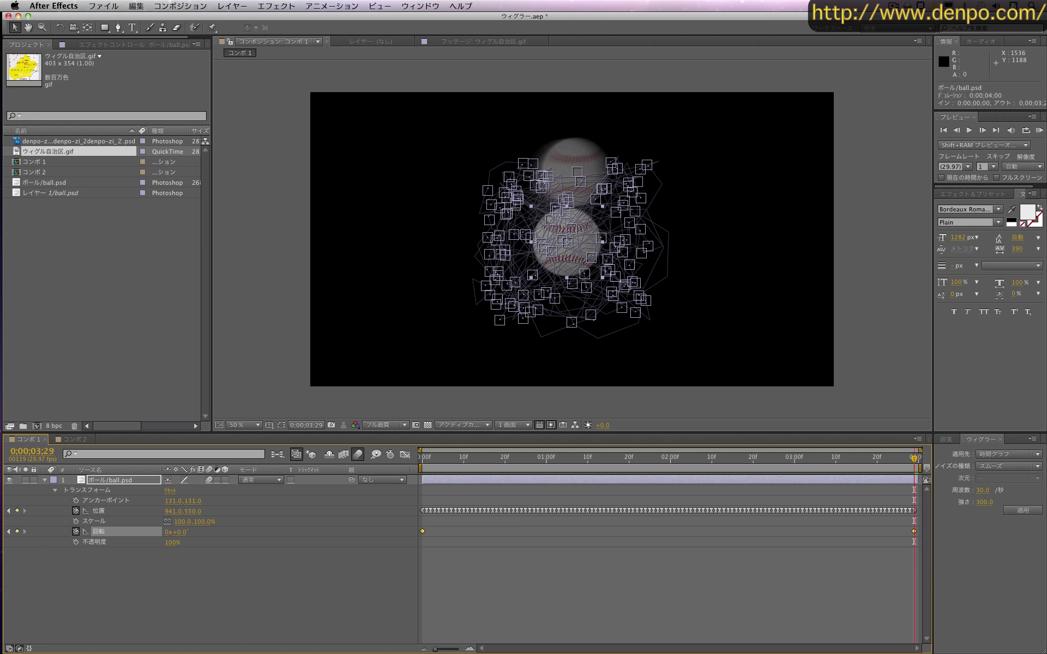
pyautogui.click(1022, 510)
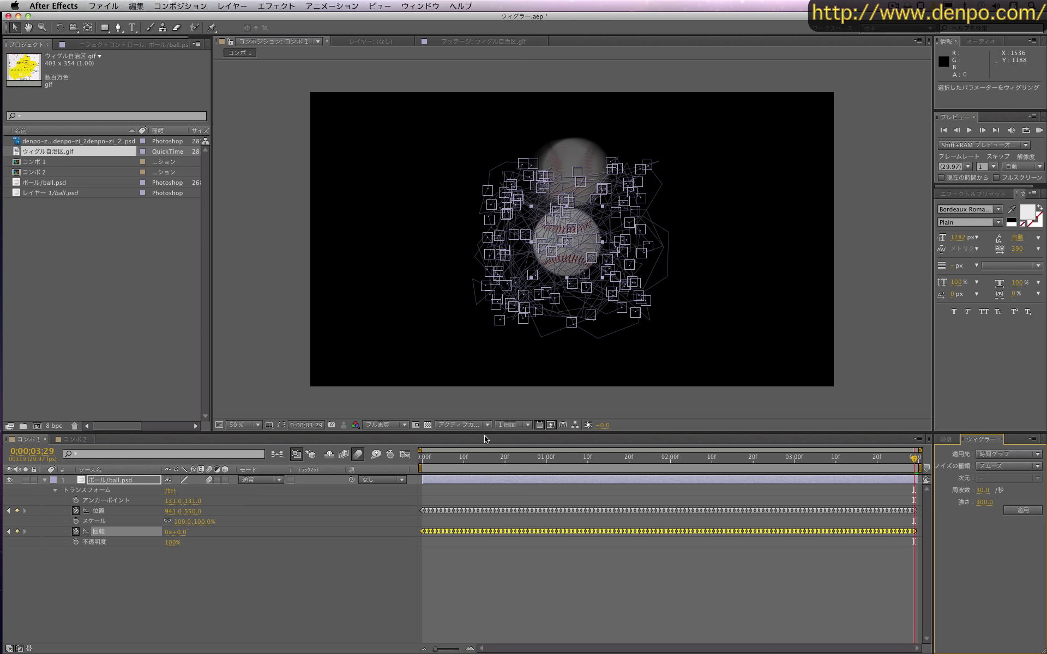
pyautogui.moveTo(478, 458); pyautogui.dragTo(461, 463)
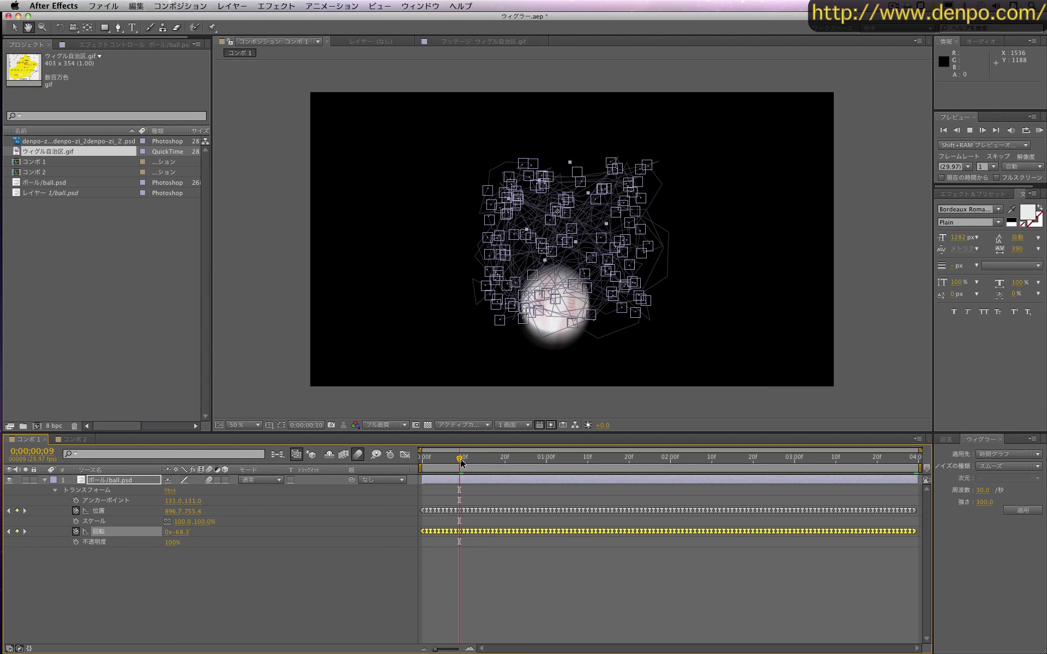
pyautogui.press('space')
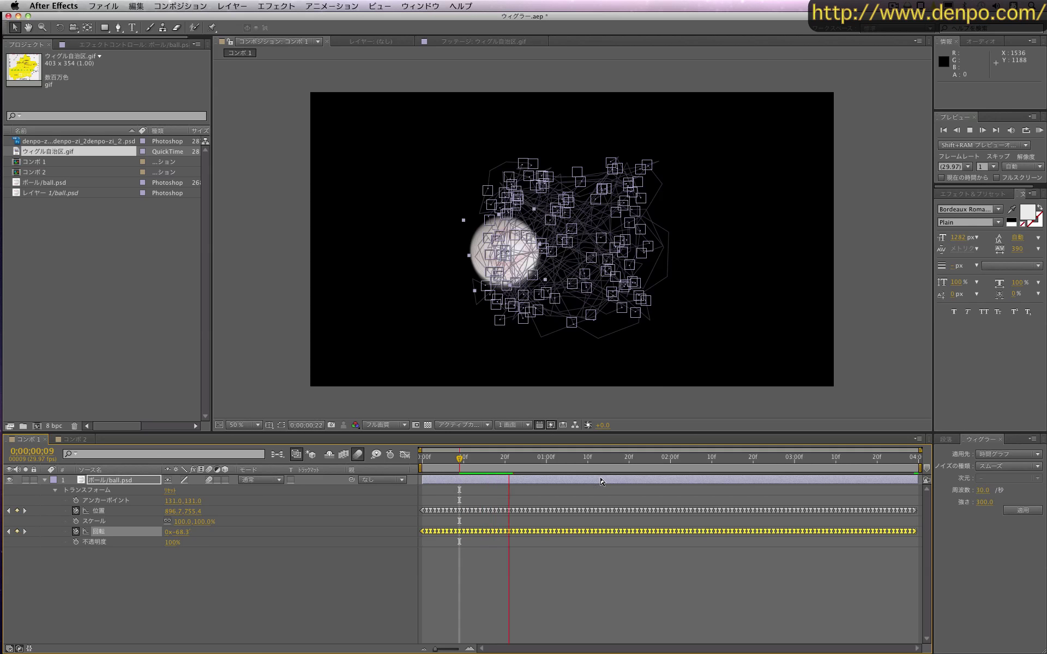
pyautogui.click(621, 587)
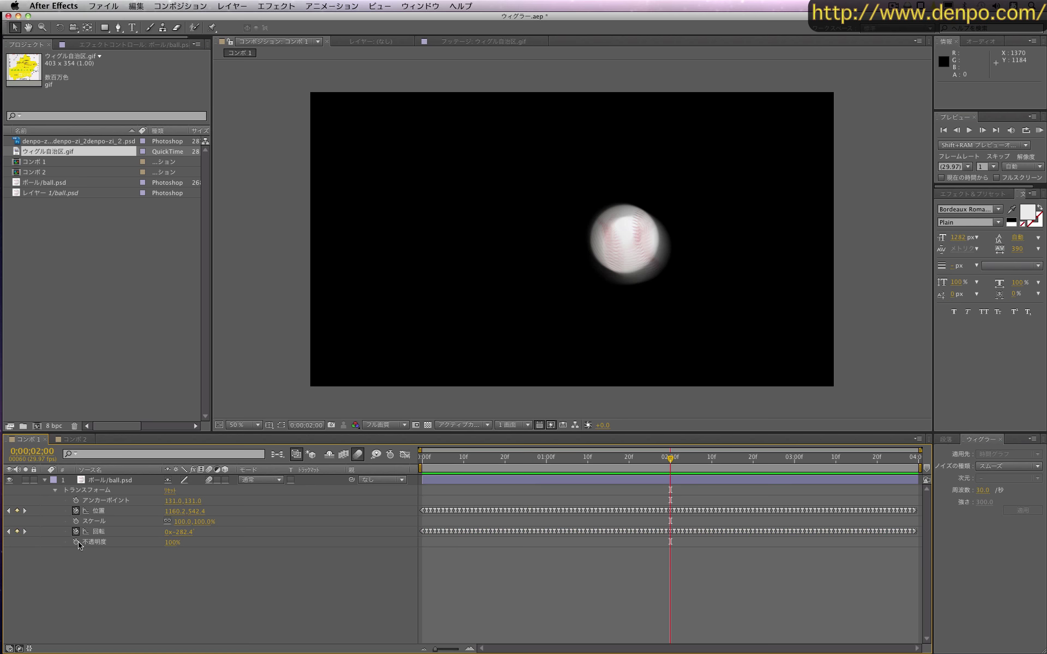
pyautogui.click(76, 542)
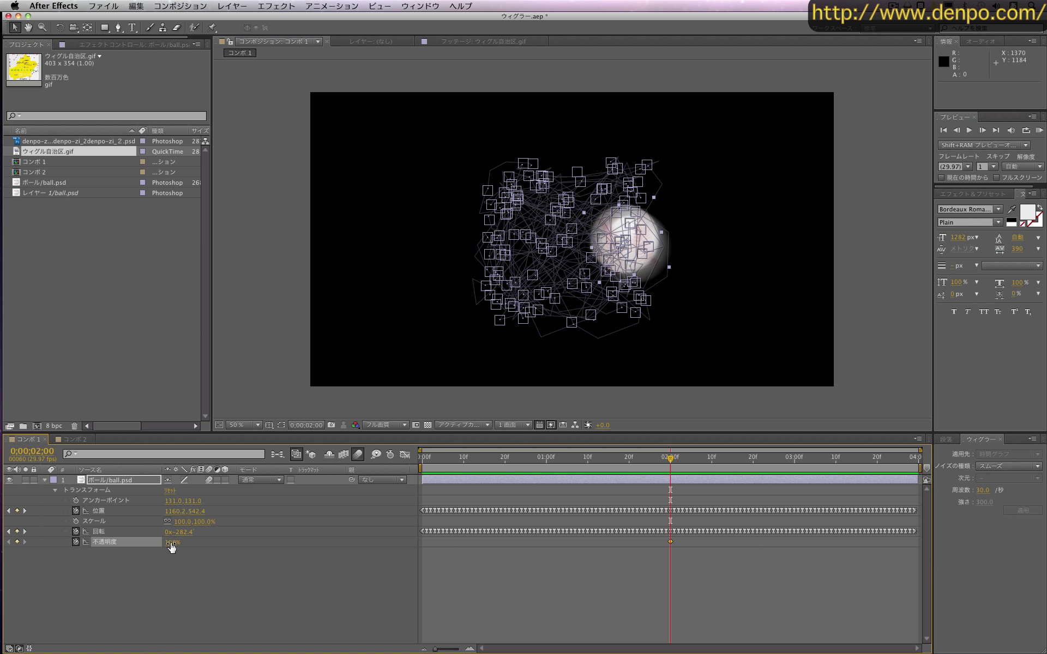
# Add a 0% Opacity keyframe at 0;00;02;15 and RAM-preview the ball fading out
pyautogui.moveTo(719, 460); pyautogui.dragTo(794, 460)
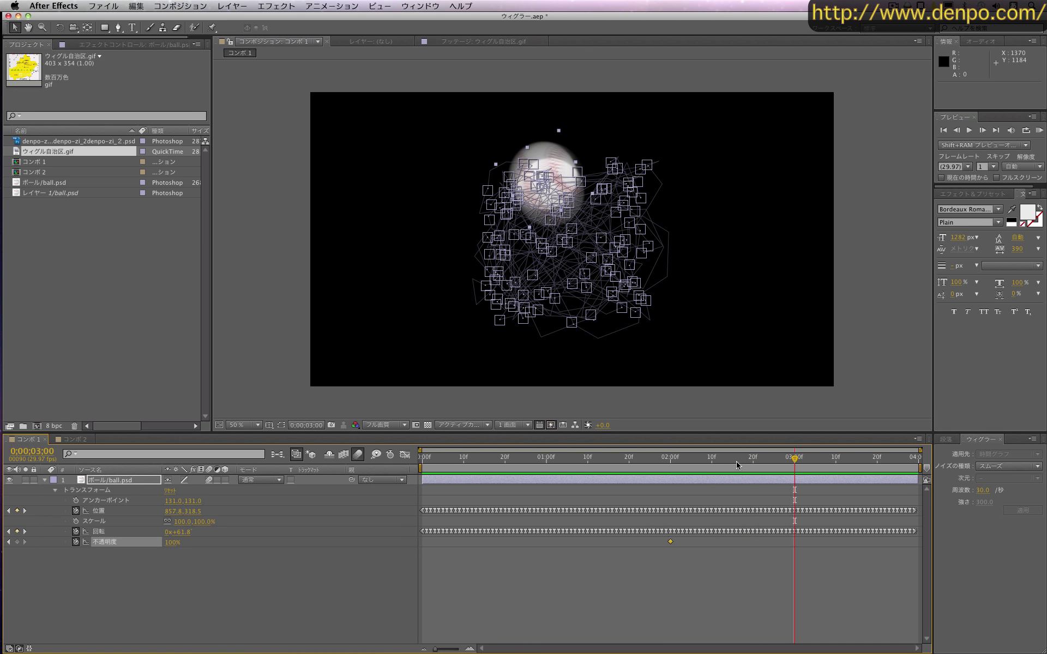
pyautogui.click(732, 460)
pyautogui.click(170, 542)
pyautogui.write('0')
pyautogui.press('Return')
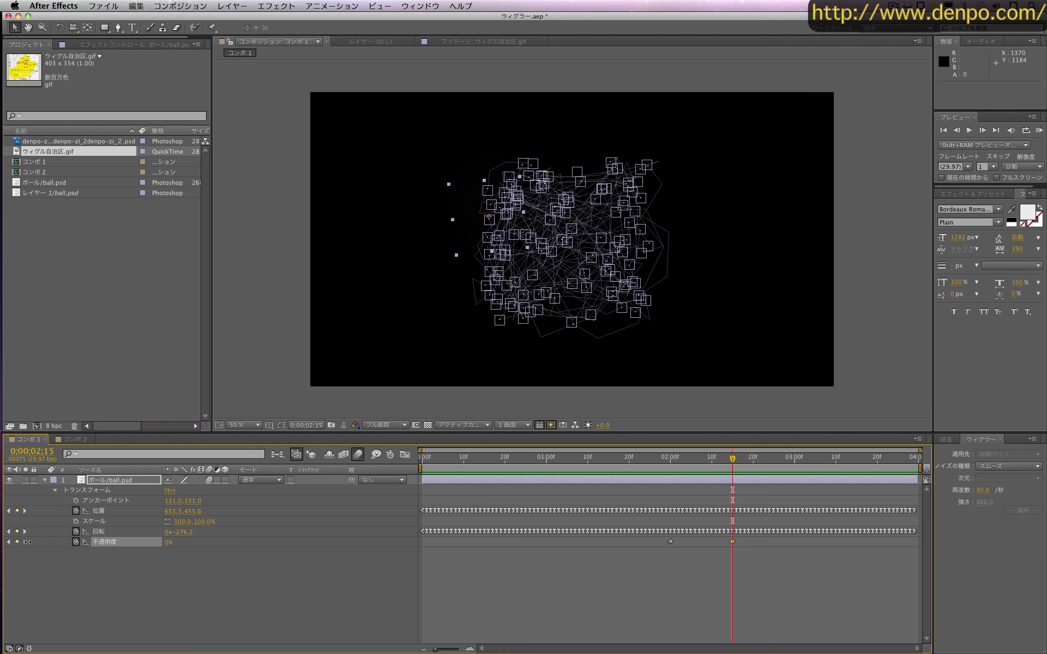
pyautogui.click(1039, 130)
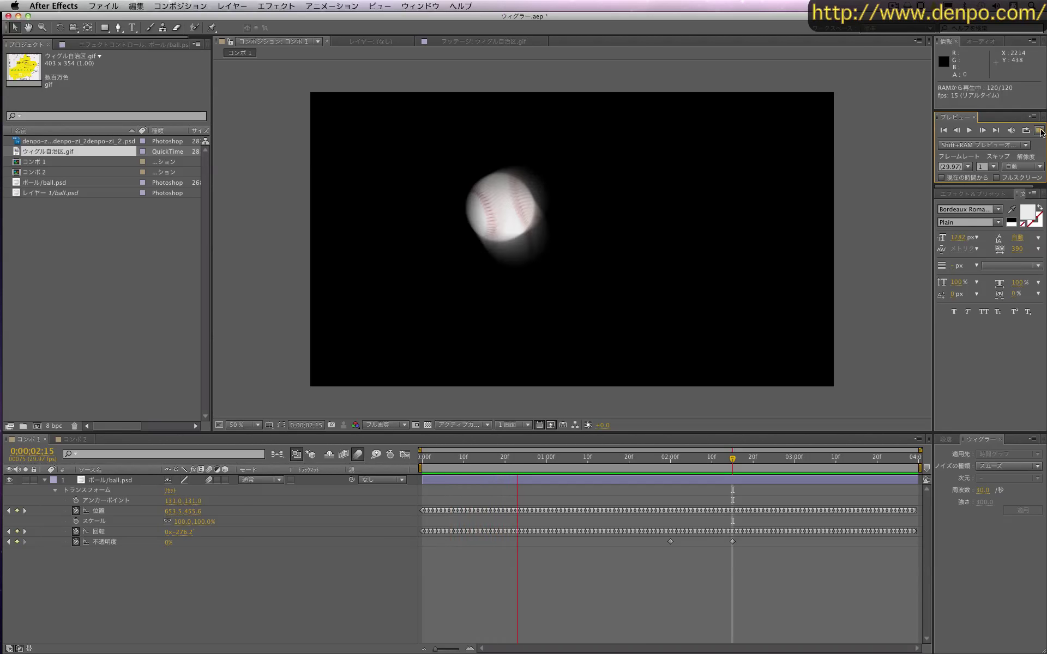